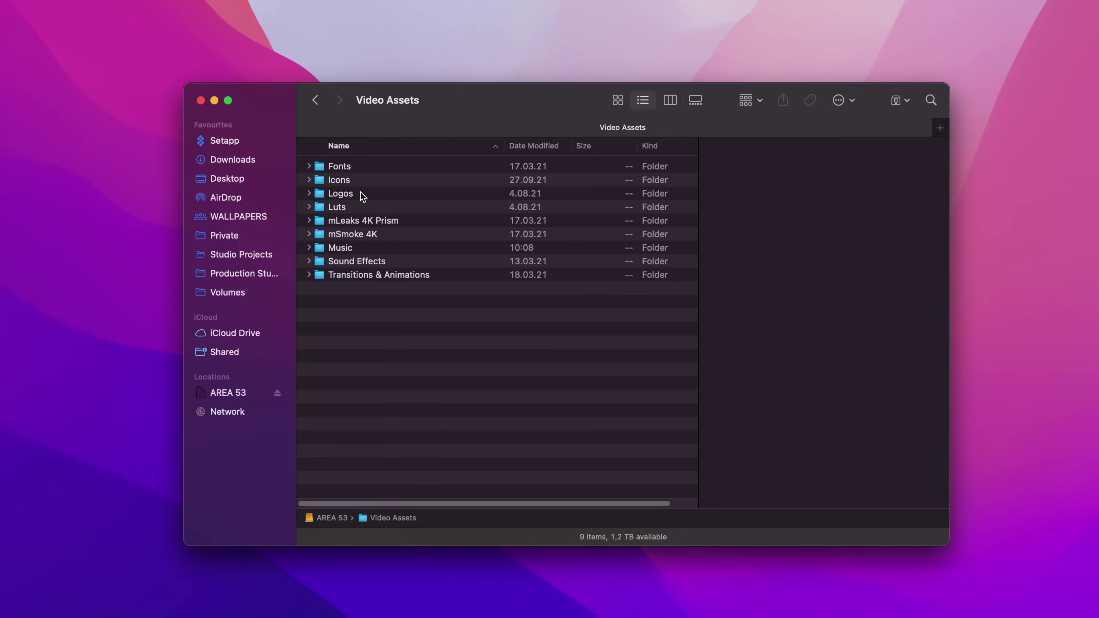
Step: Browse the Sound Effects, Swish & Whoosh and Transitions & Animations folders on AREA 53
double_click(372, 260)
double_click(381, 272)
left_click(317, 103)
double_click(364, 274)
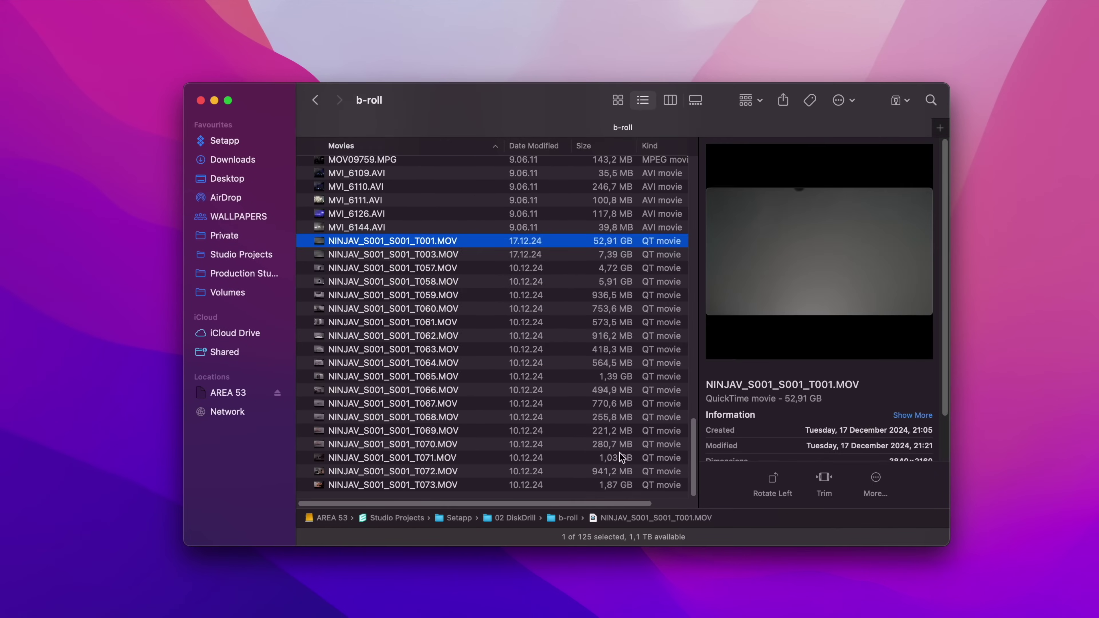
scroll(498, 407, "up", 10)
scroll(499, 409, "down", 8)
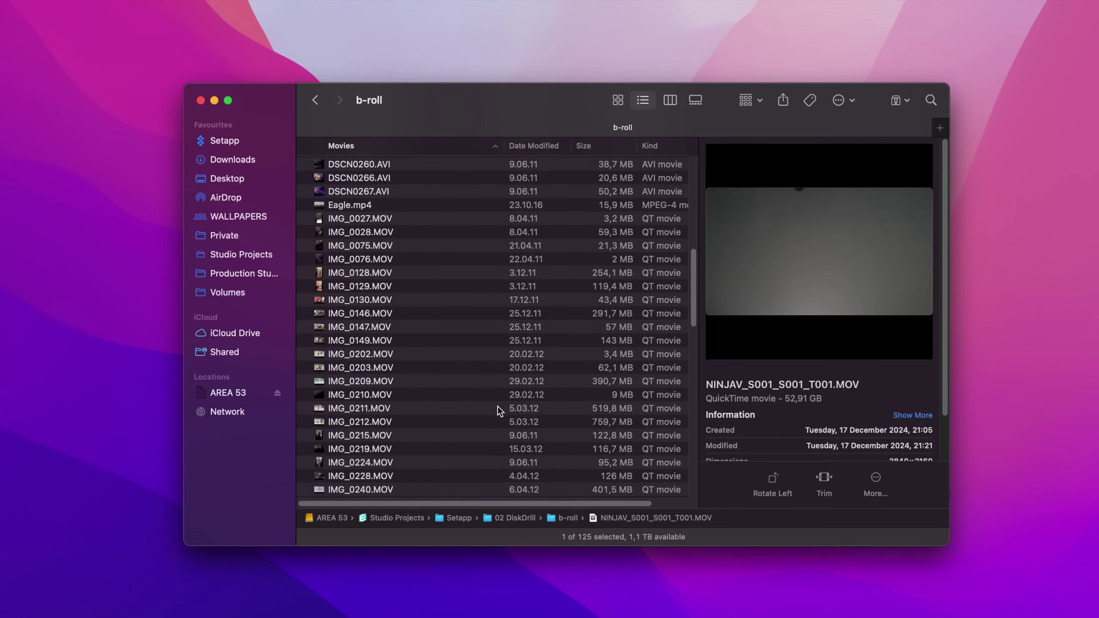
scroll(499, 411, "down", 10)
Step: Select all 125 files in b-roll, then return to the From Camera tab
key("super+a")
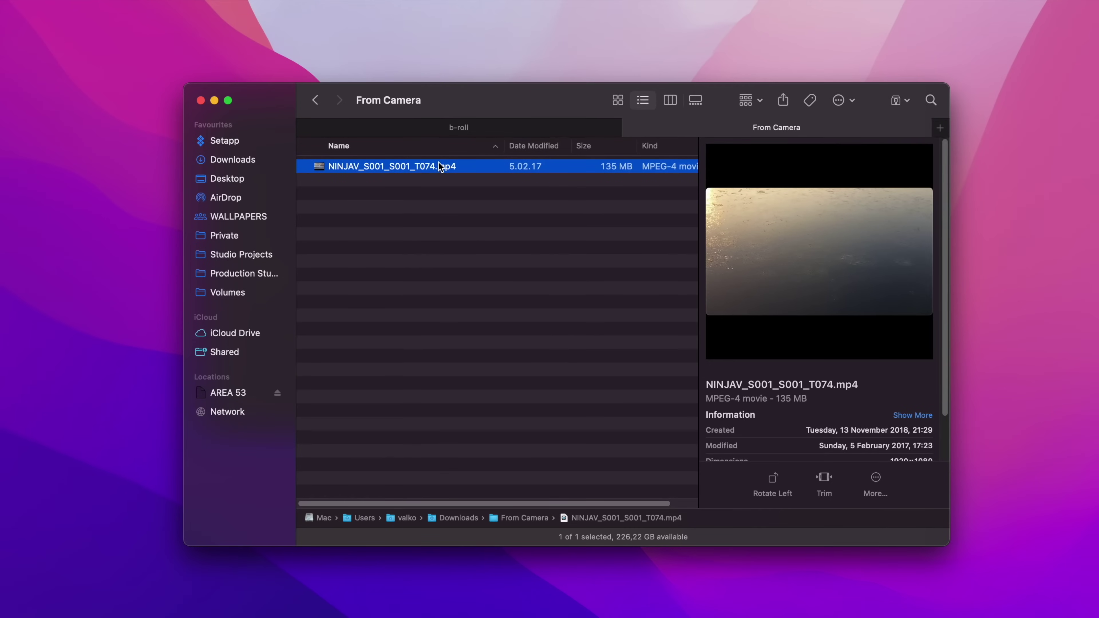
left_click(541, 130)
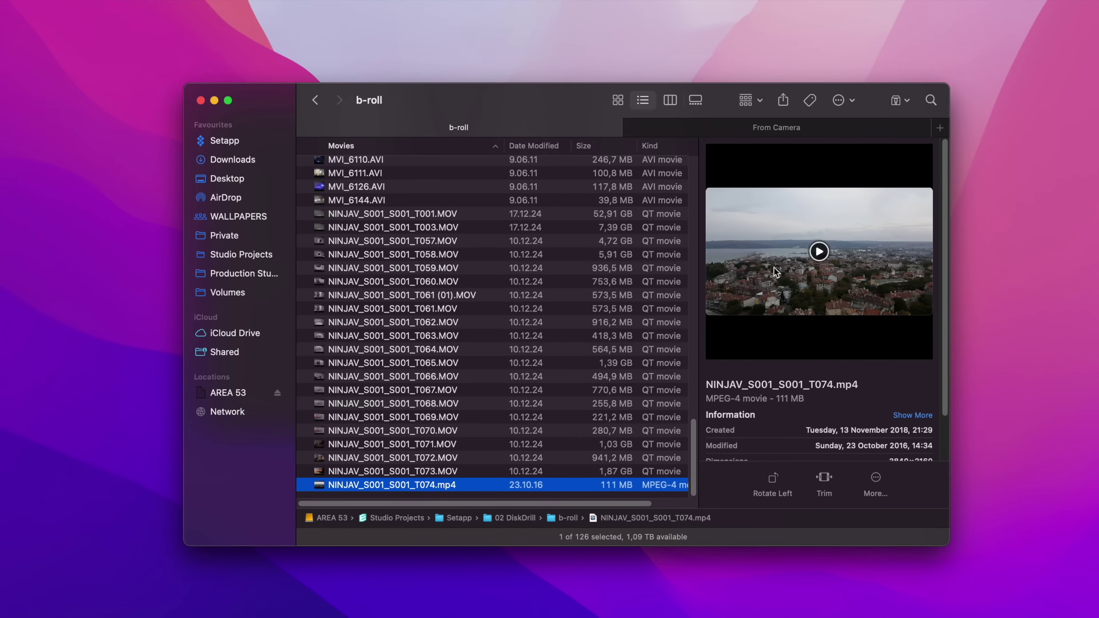
left_click(778, 132)
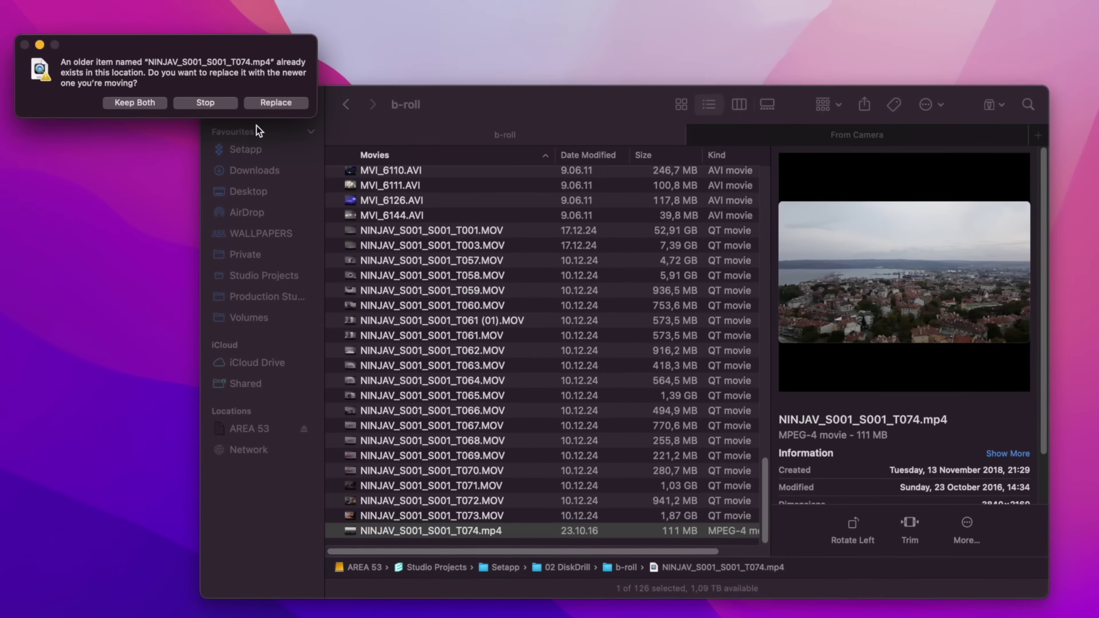
Step: Replace the older 111 MB NINJAV_S001_S001_T074.mp4 in b-roll with the 135 MB version and select it
left_click(272, 104)
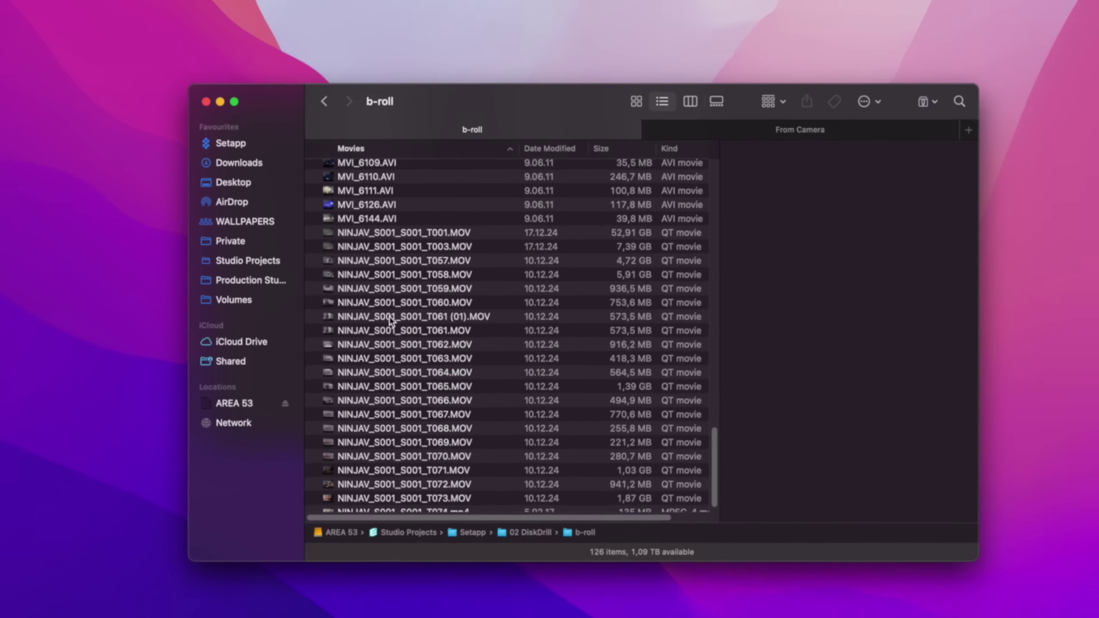
scroll(390, 321, "down", 1)
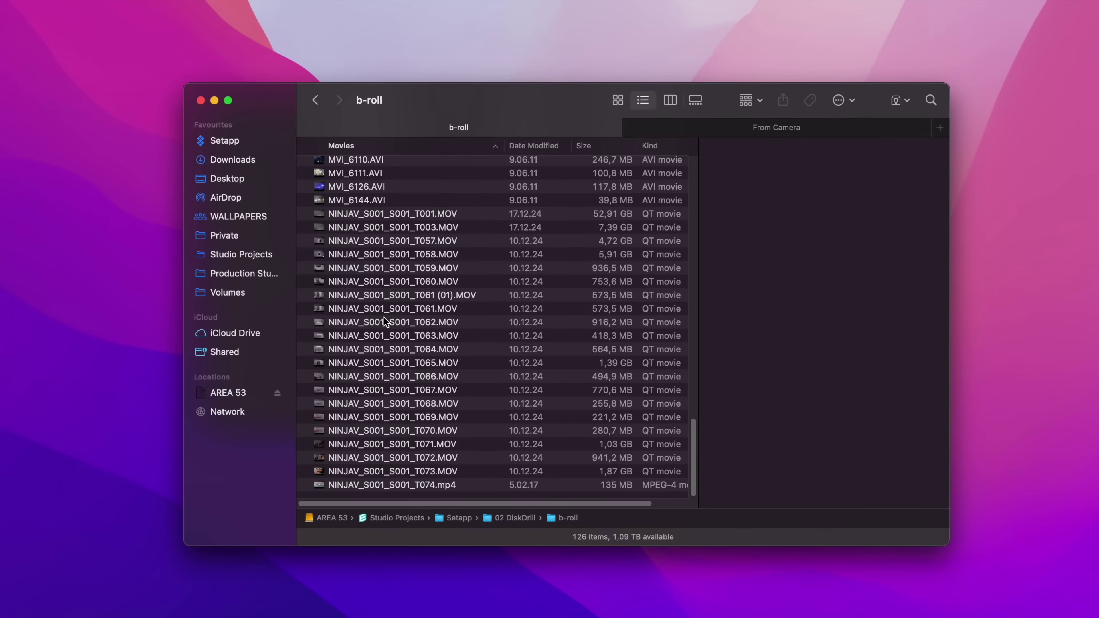
left_click(446, 486)
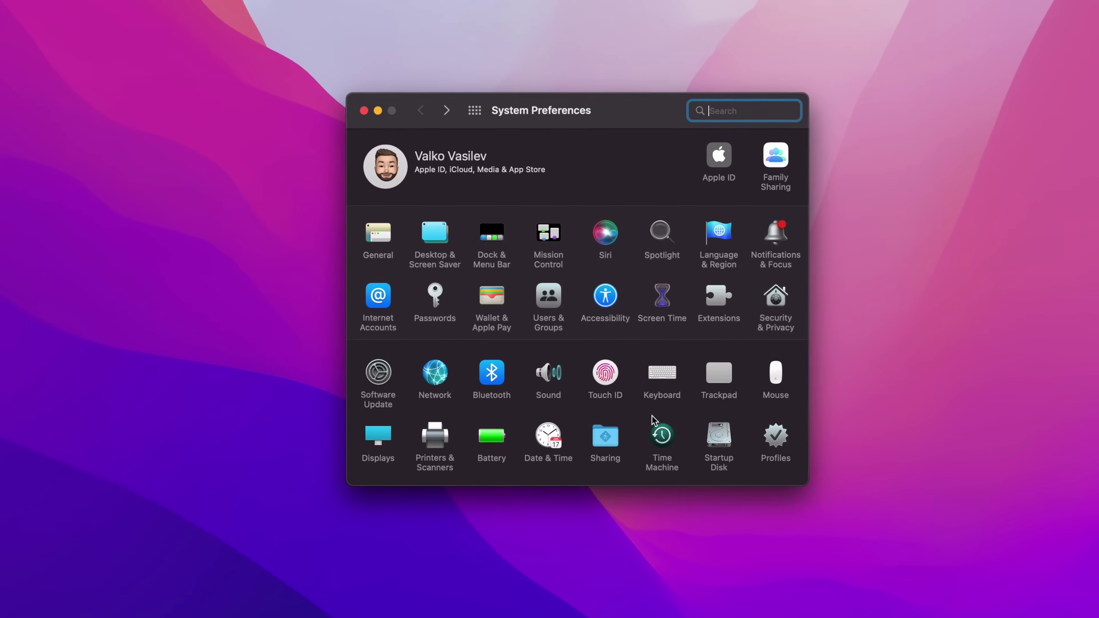
Step: Open the Time Machine pane in System Preferences
left_click(665, 451)
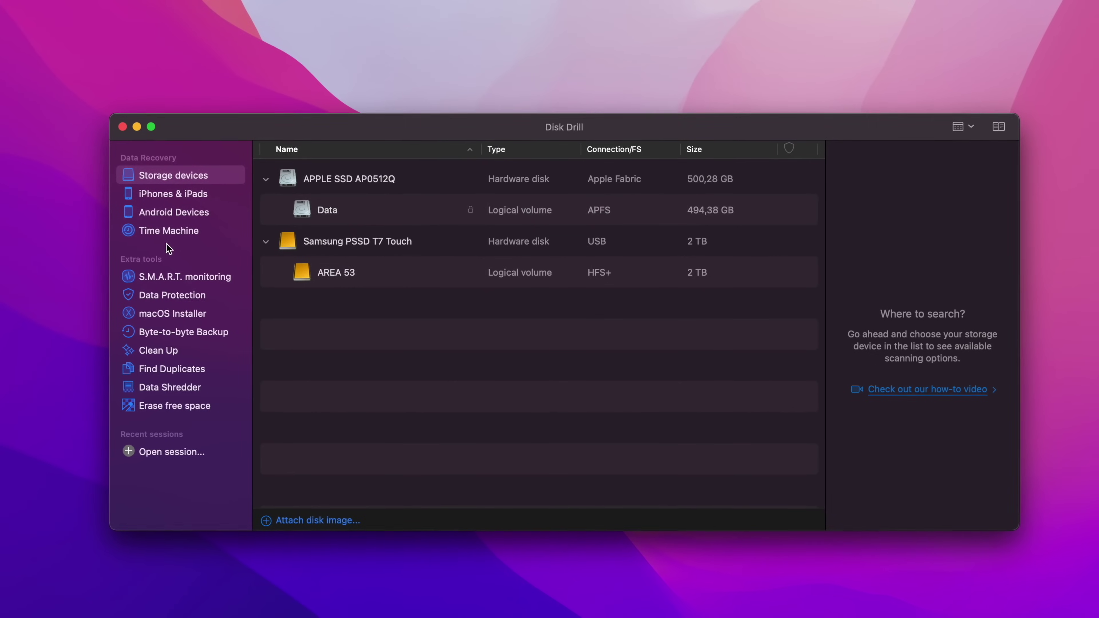
Step: View the S.M.A.R.T. monitoring, Data Protection, macOS Installer and Byte-to-byte Backup introductions
left_click(157, 276)
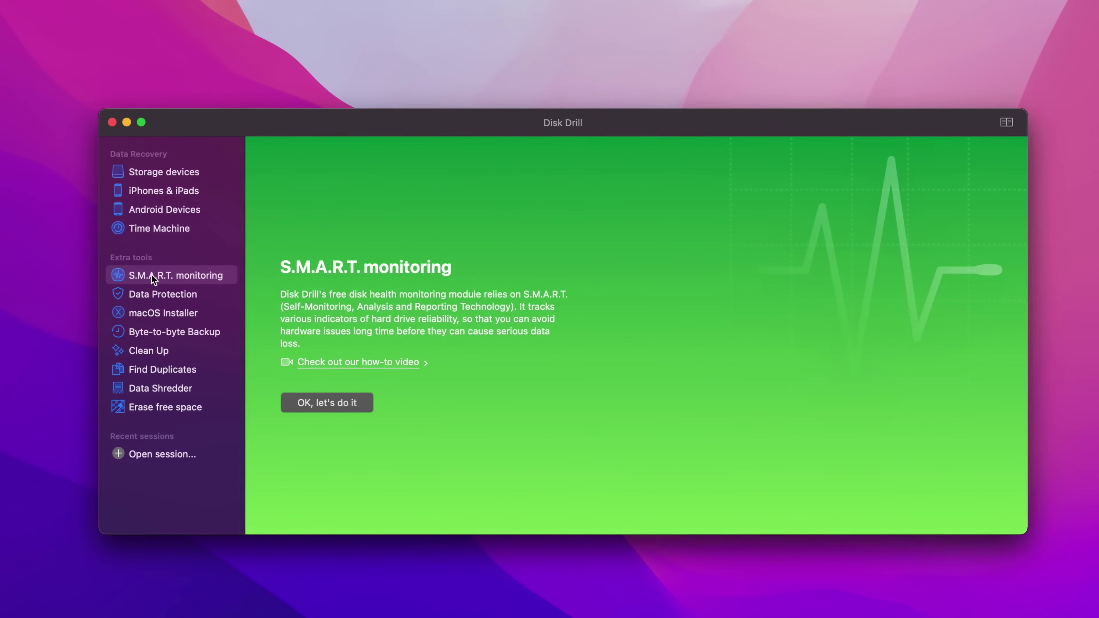
left_click(147, 293)
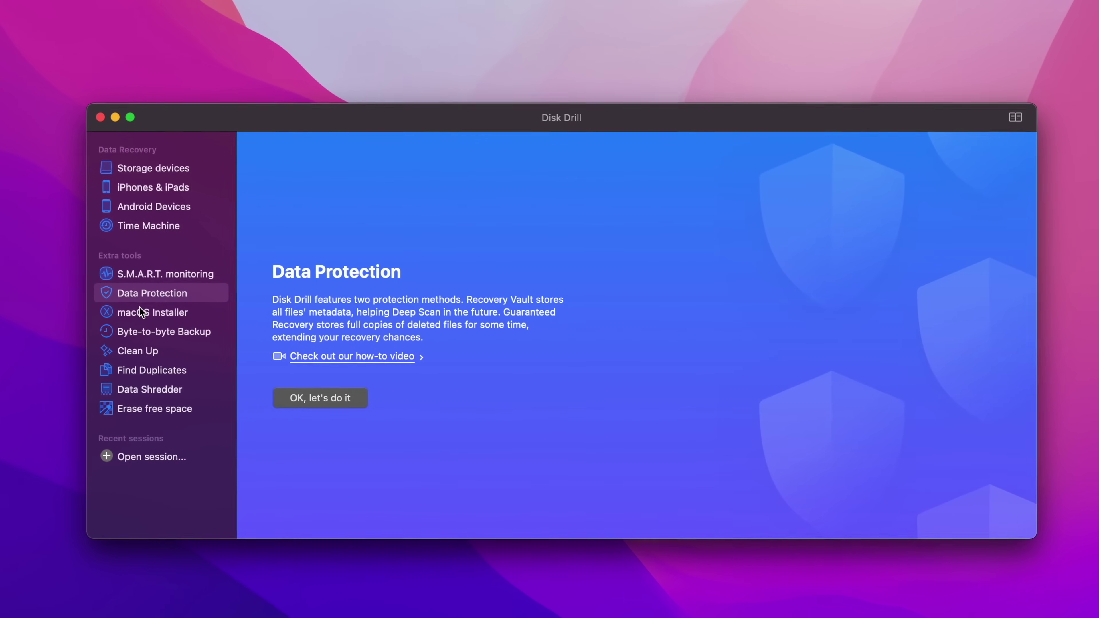
left_click(147, 315)
left_click(133, 332)
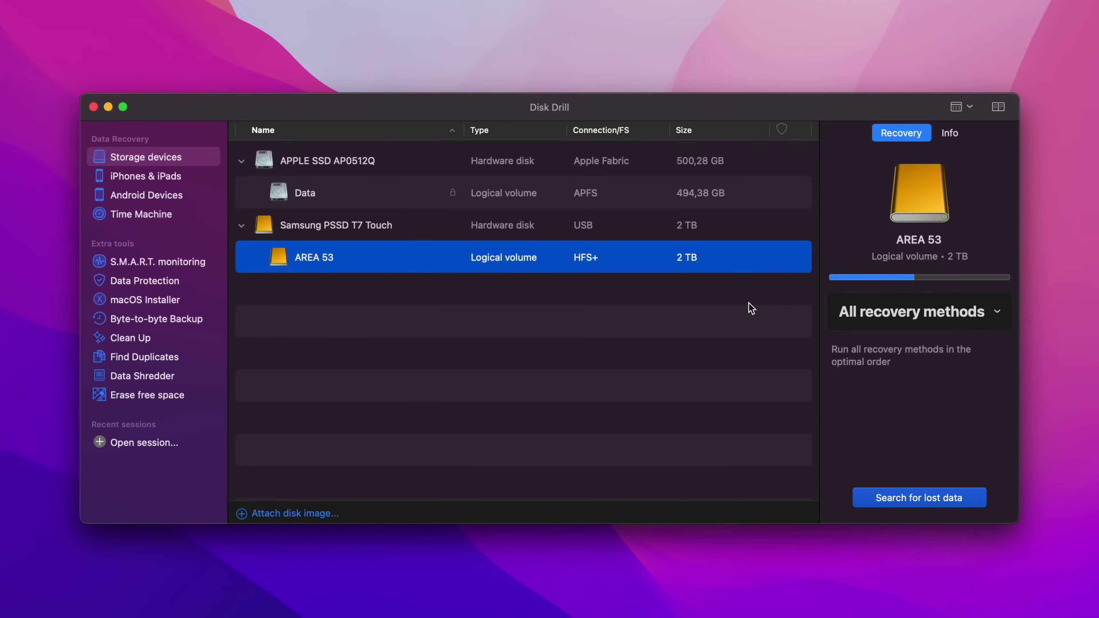
Step: Start searching AREA 53 for lost data and dismiss the review-early tip
left_click(919, 495)
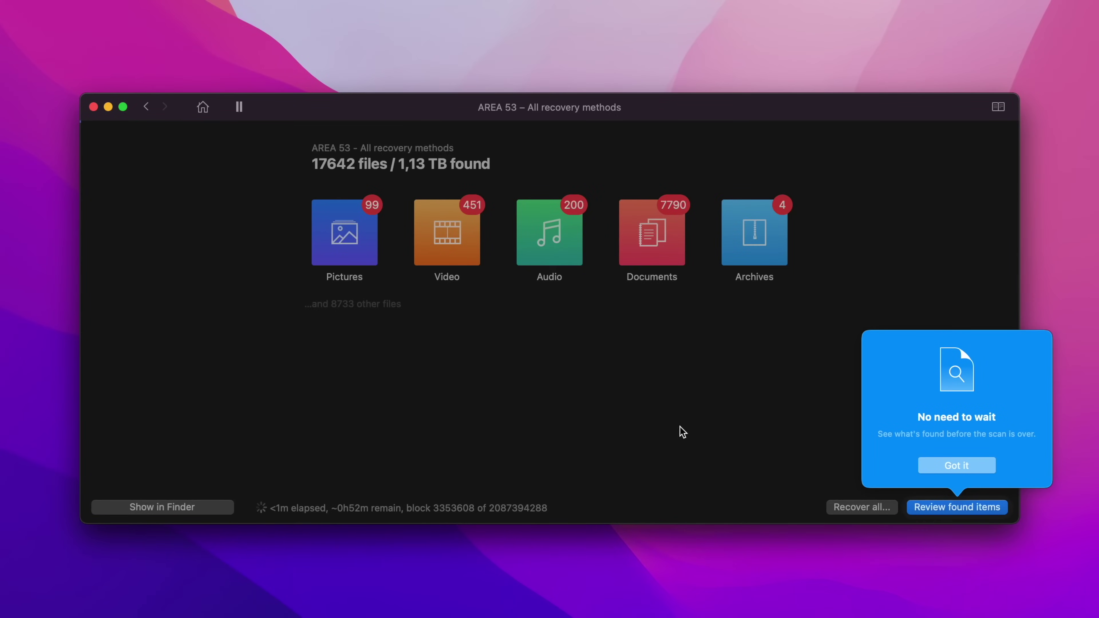
left_click(957, 467)
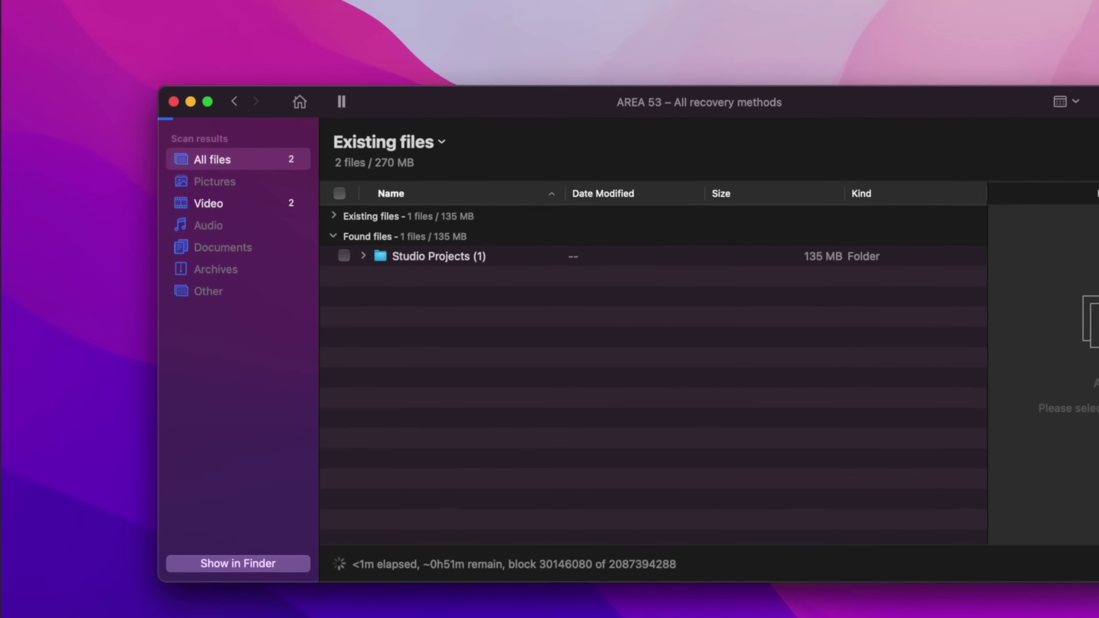
Step: Expand the found Studio Projects folder and its Video Project subfolder
left_click(419, 262)
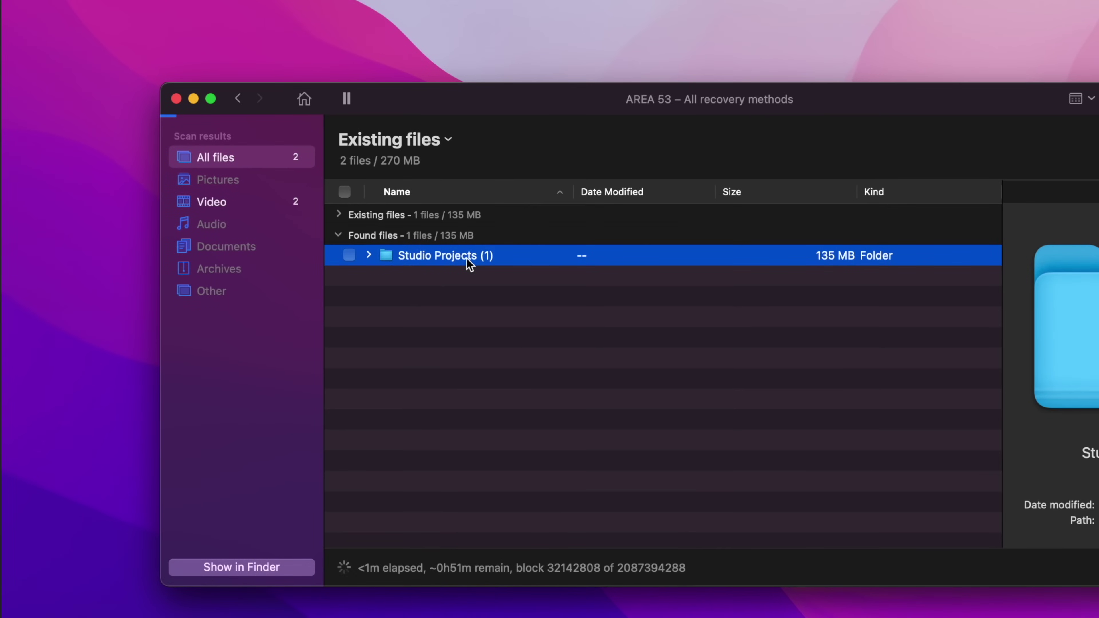
double_click(466, 258)
double_click(468, 277)
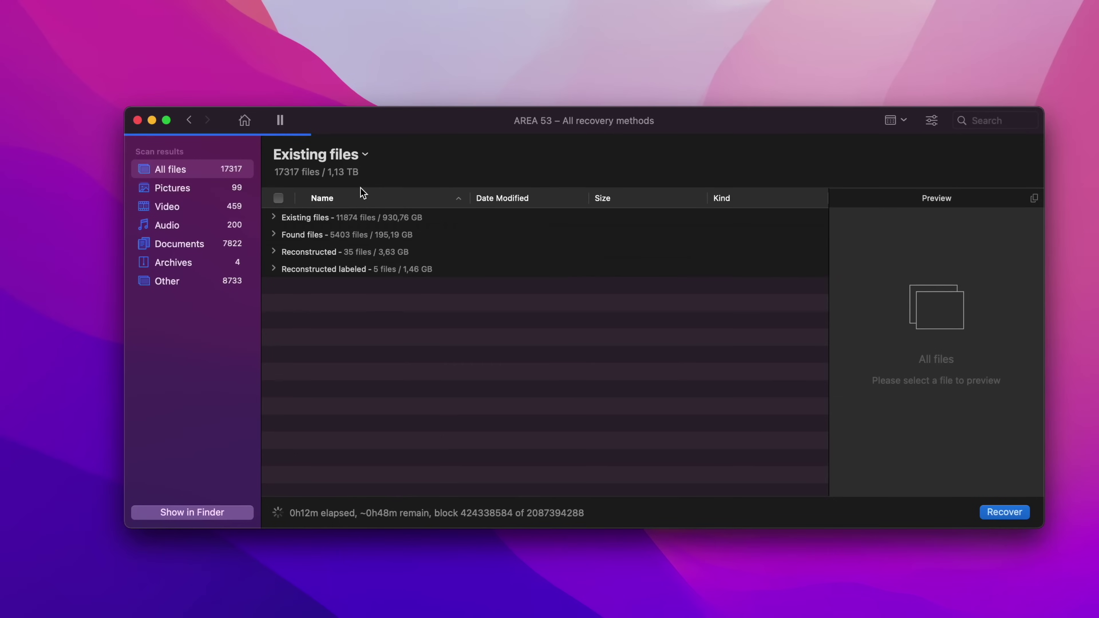
Step: Filter to Video, expand Found files > Studio Projects > Video Project and preview Clip 05.mp4
left_click(188, 190)
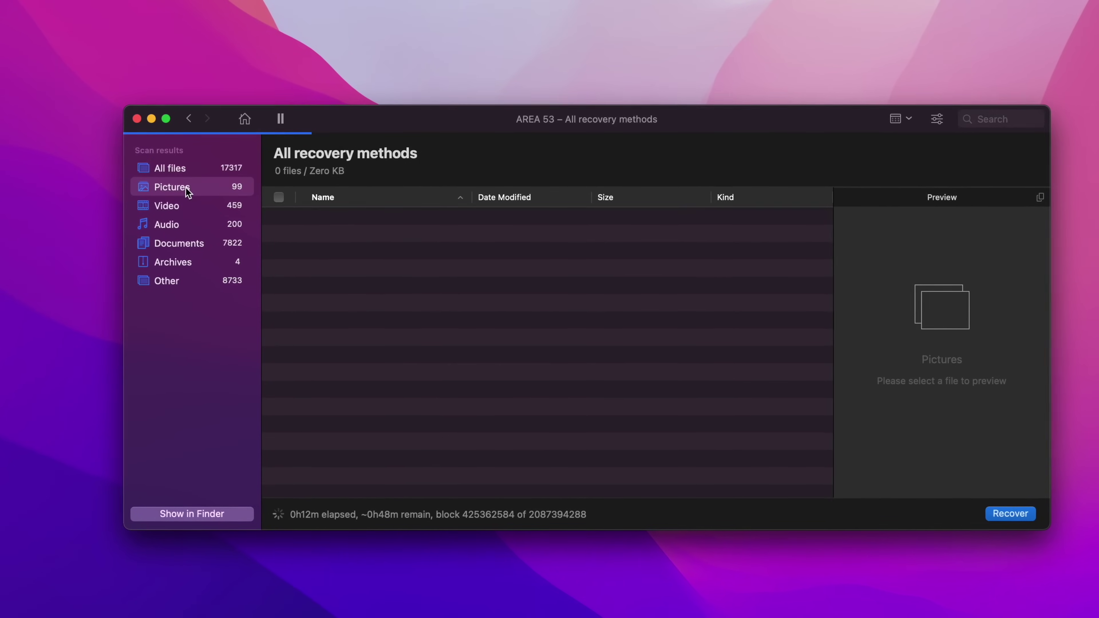
left_click(174, 208)
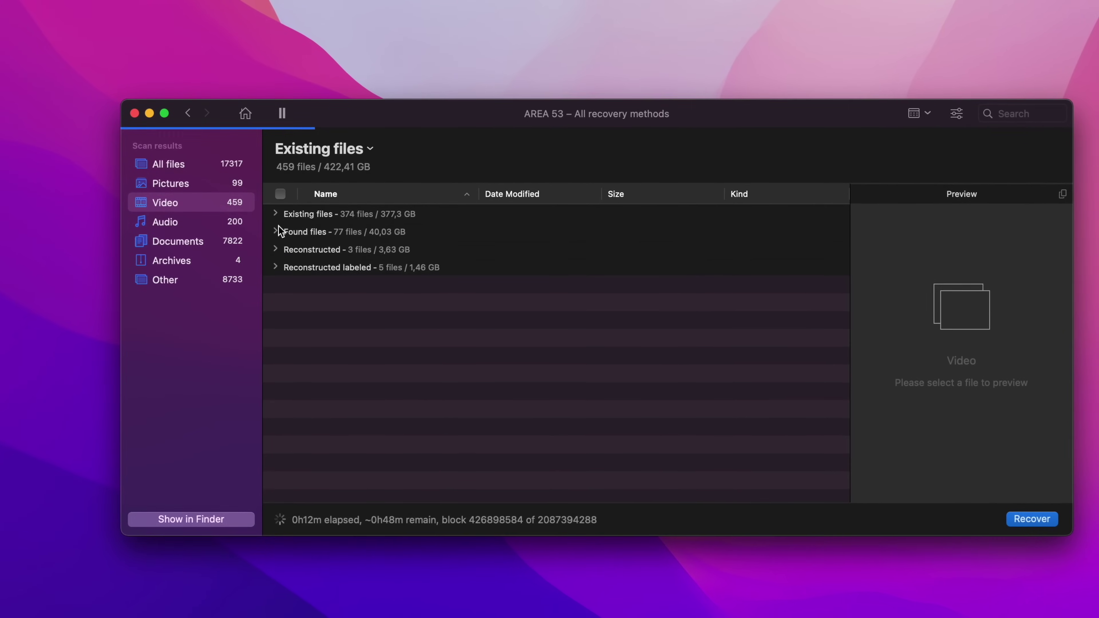
left_click(276, 231)
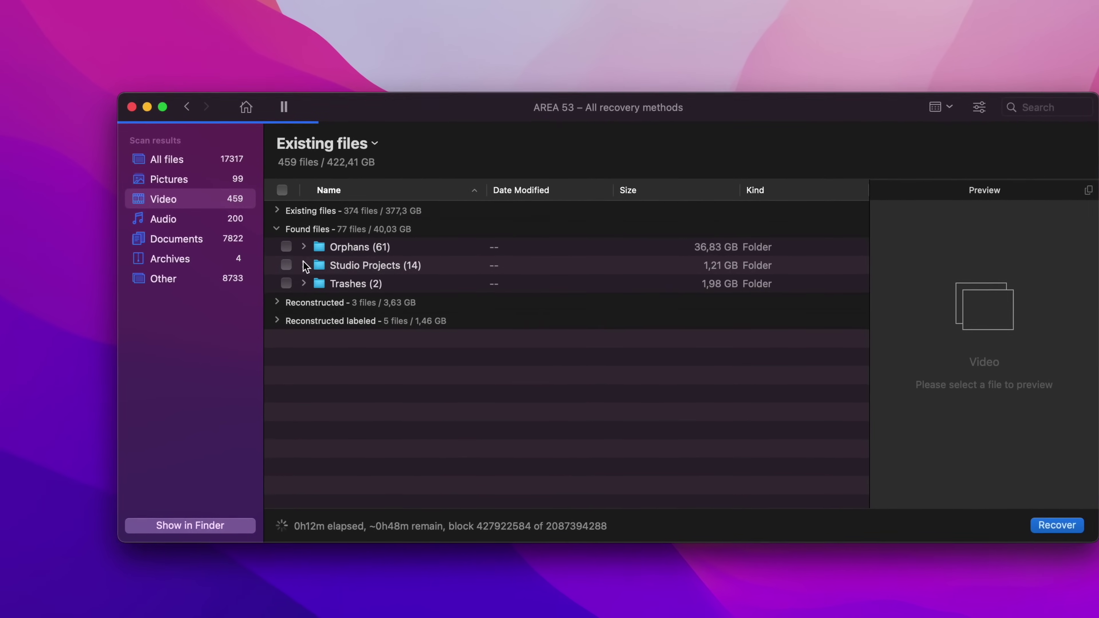
left_click(303, 265)
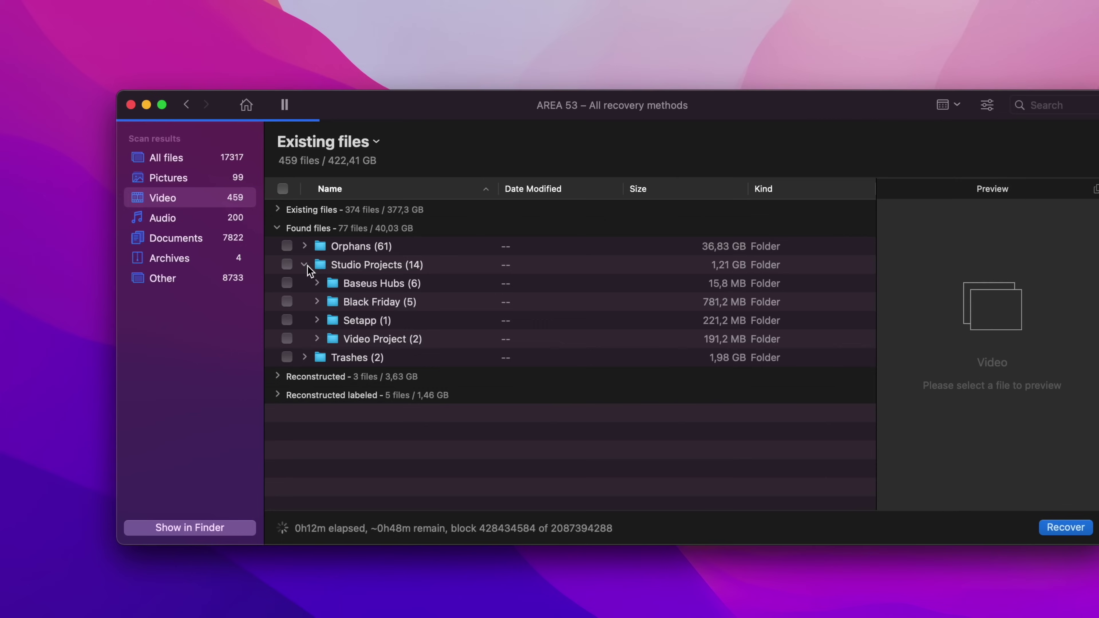
left_click(318, 339)
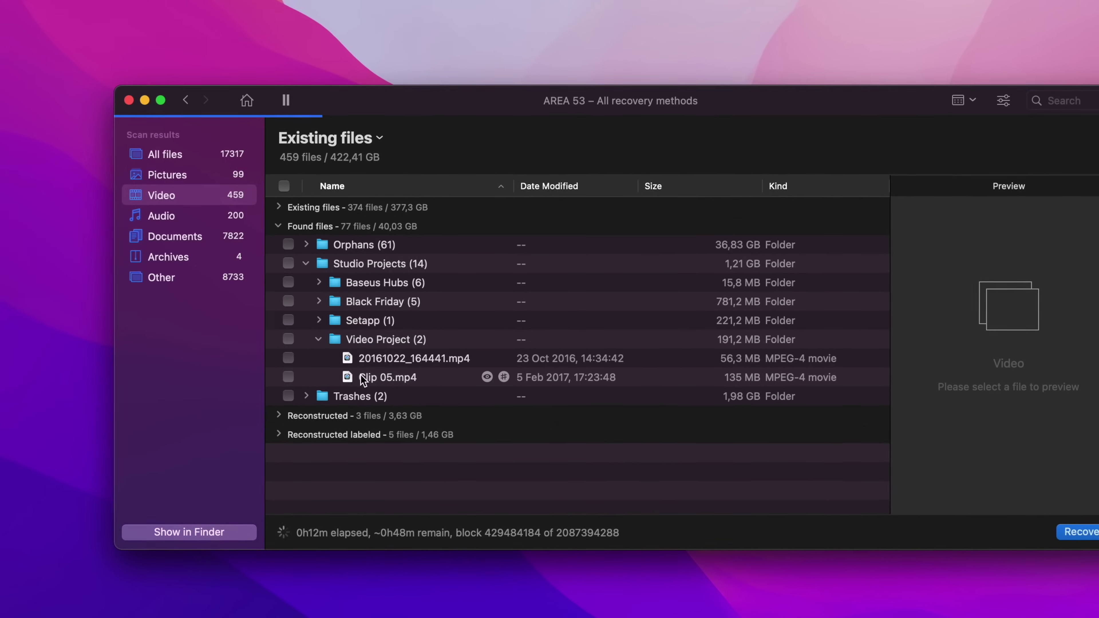
left_click(363, 378)
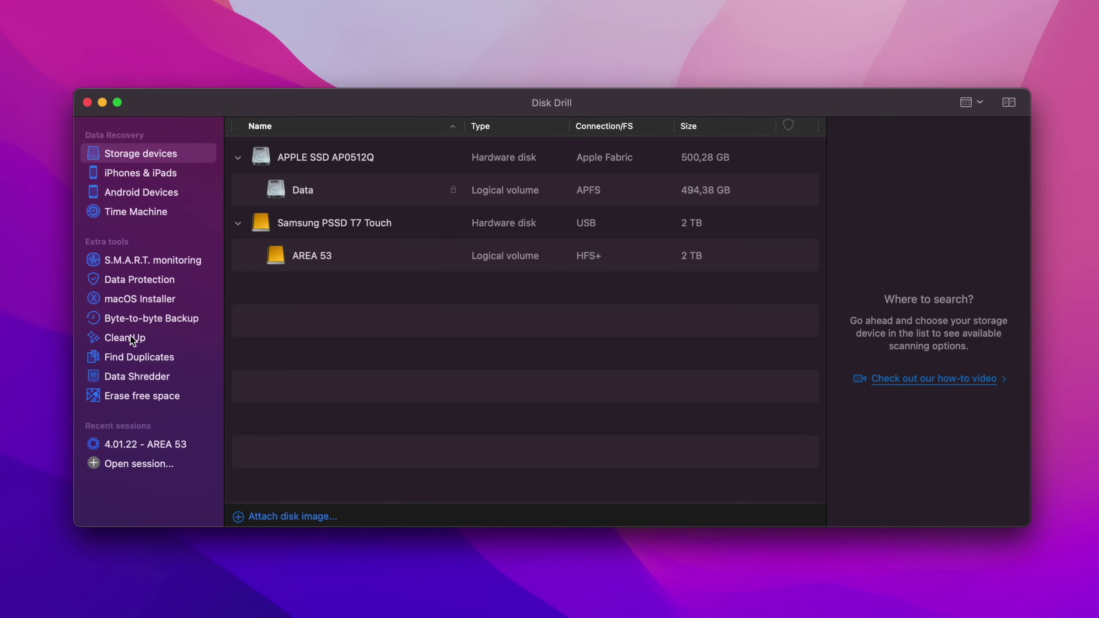
Step: Open Clean Up, skip its introduction, and scan the Data volume
left_click(132, 338)
left_click(302, 380)
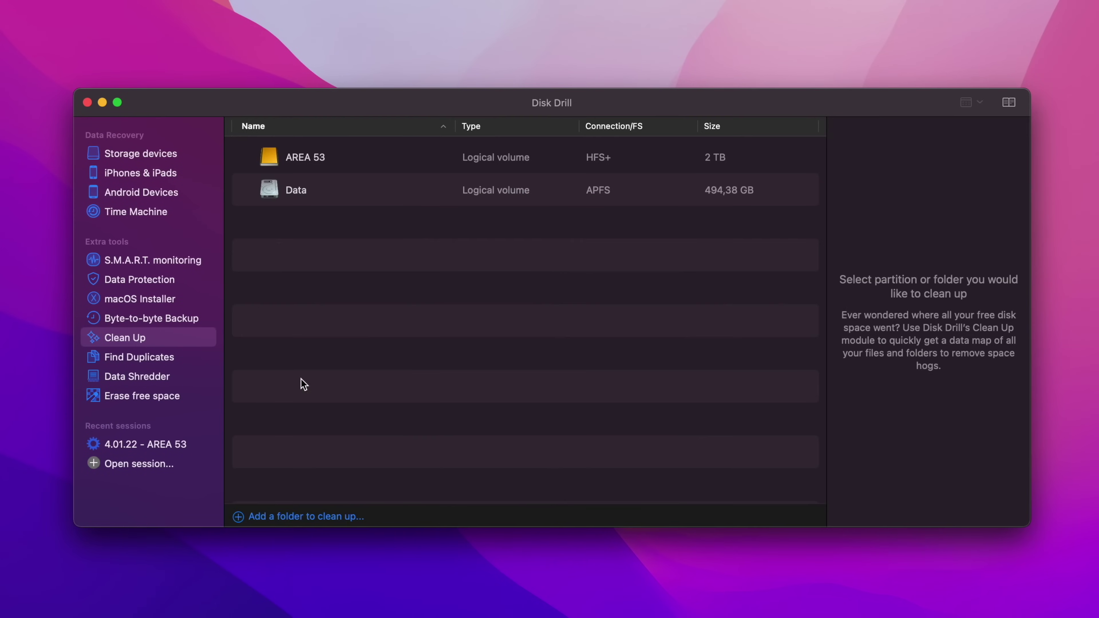
left_click(306, 191)
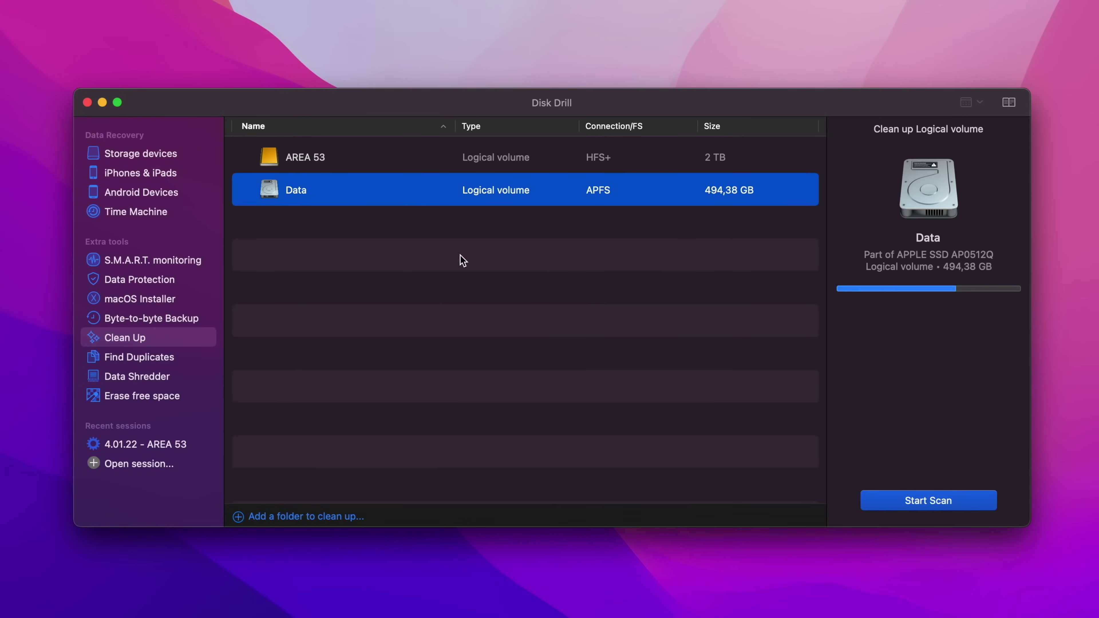
left_click(951, 507)
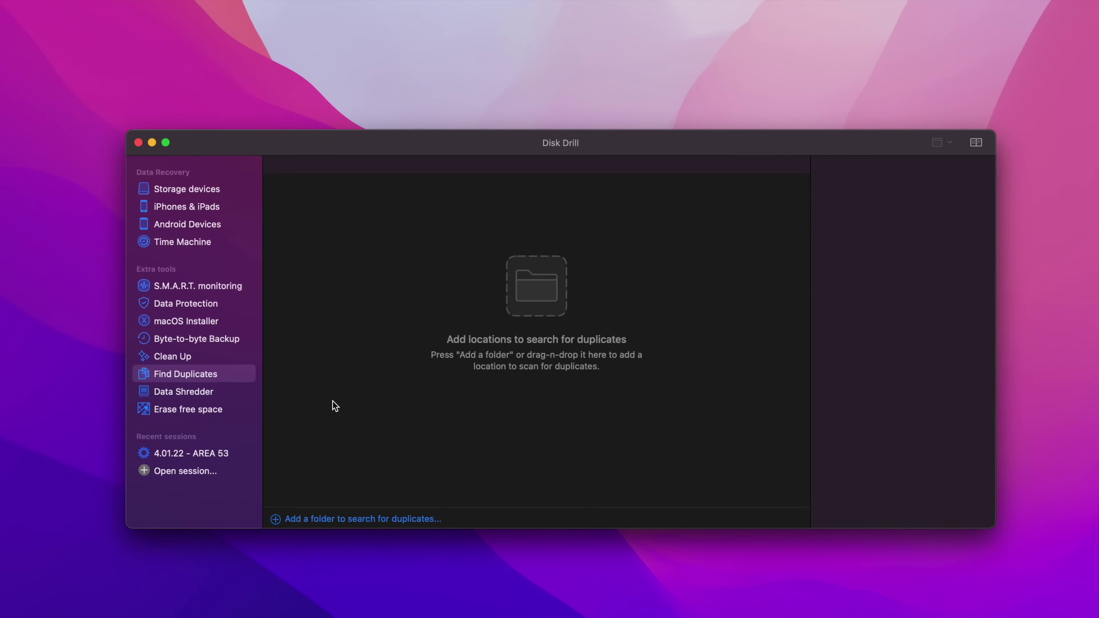
Step: Scan the Users folder for duplicates, then view the About Disk Drill licence information
left_click(380, 518)
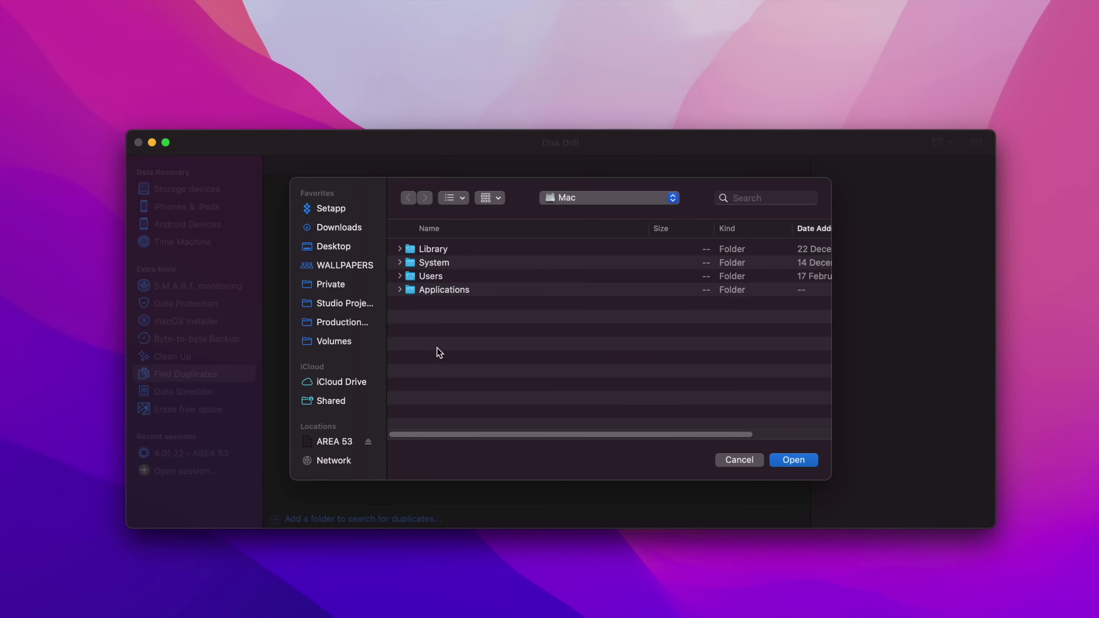
key("Return")
left_click(899, 504)
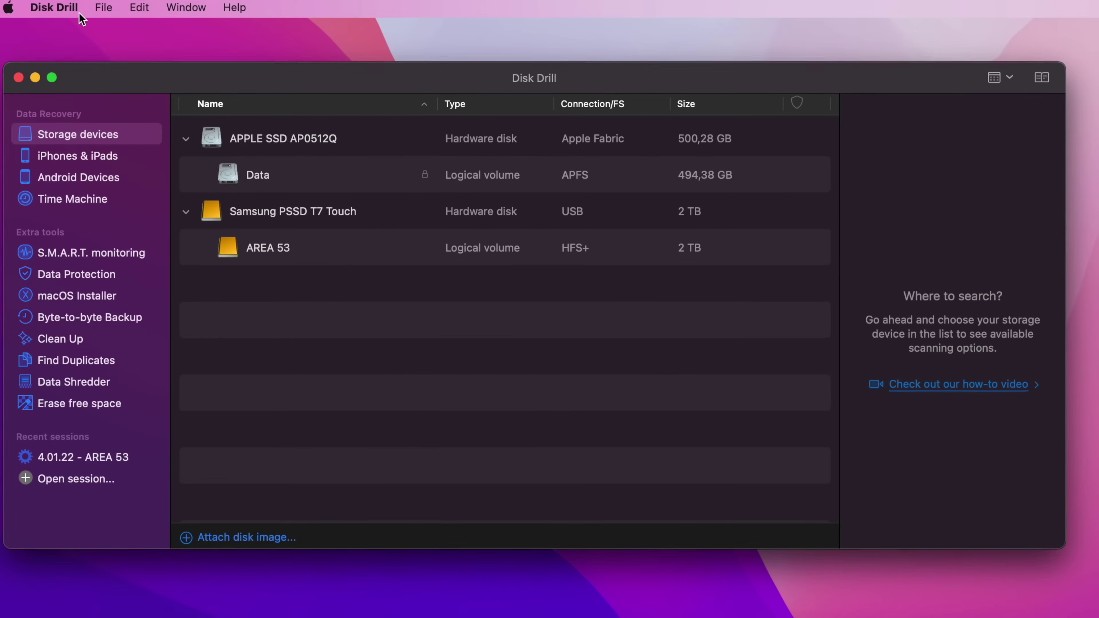
left_click(65, 8)
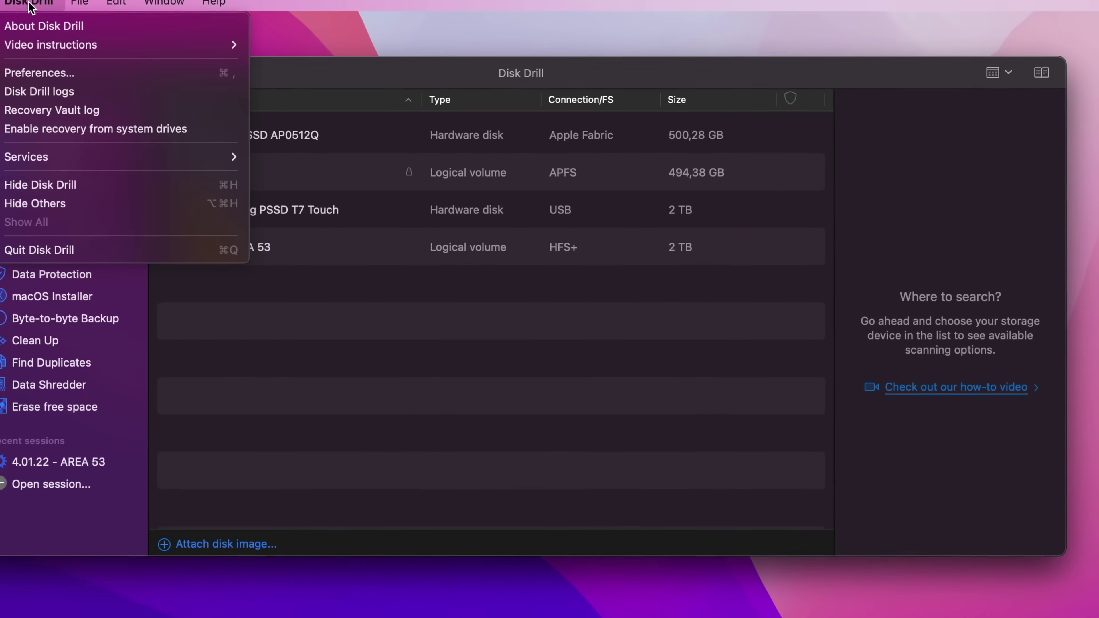
left_click(36, 24)
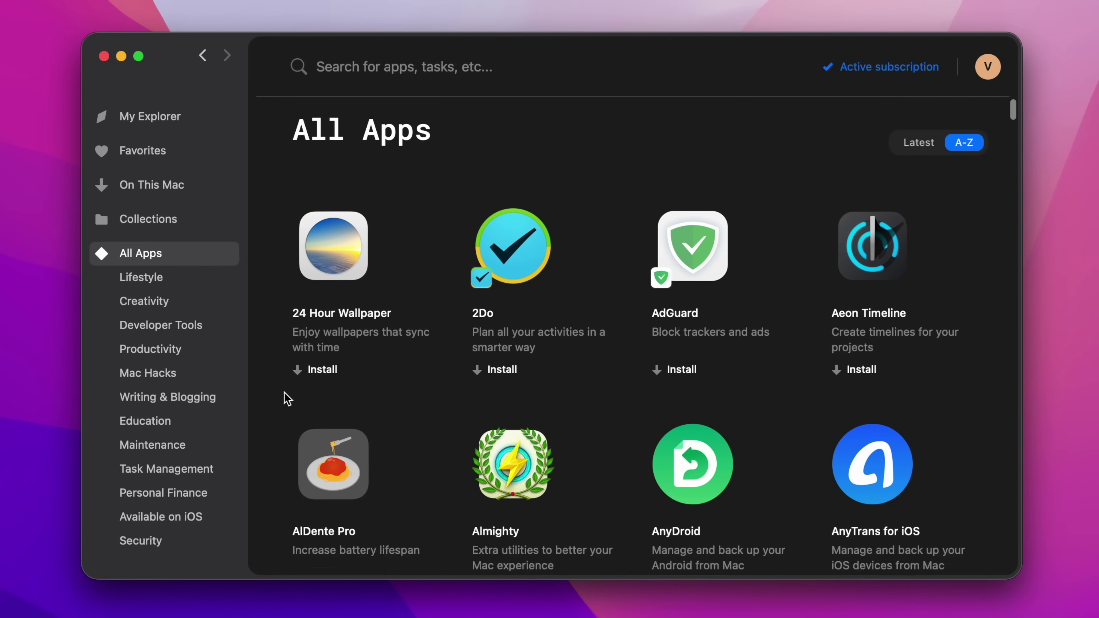
Step: Scroll the All Apps catalogue, then search Setapp for 'recover'
scroll(285, 405, "down", 10)
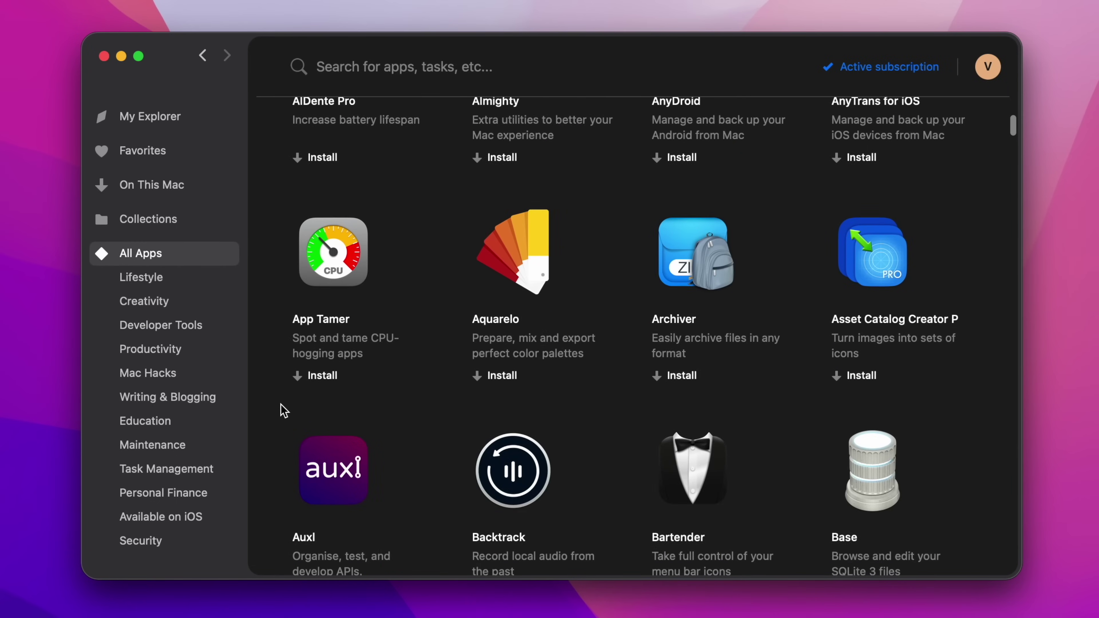
scroll(284, 412, "down", 15)
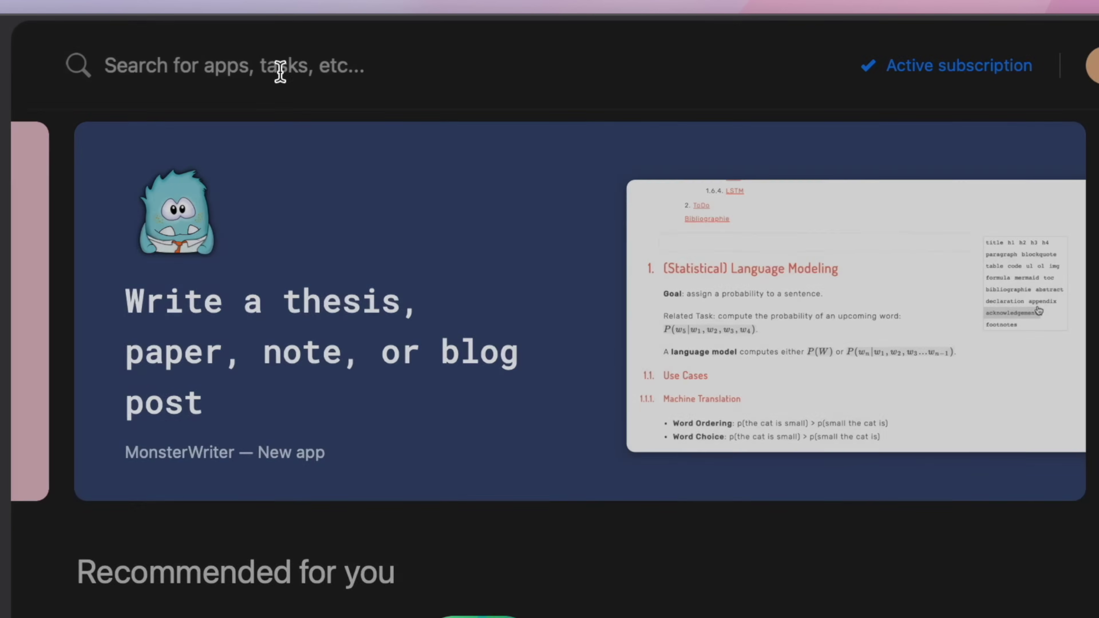
left_click(278, 68)
type("recover")
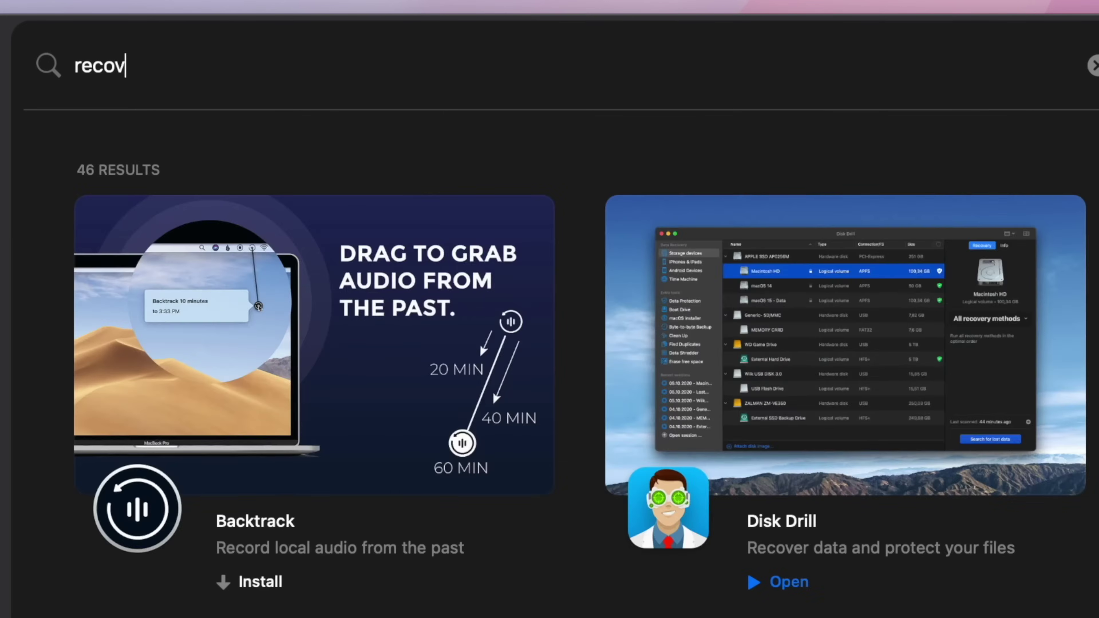